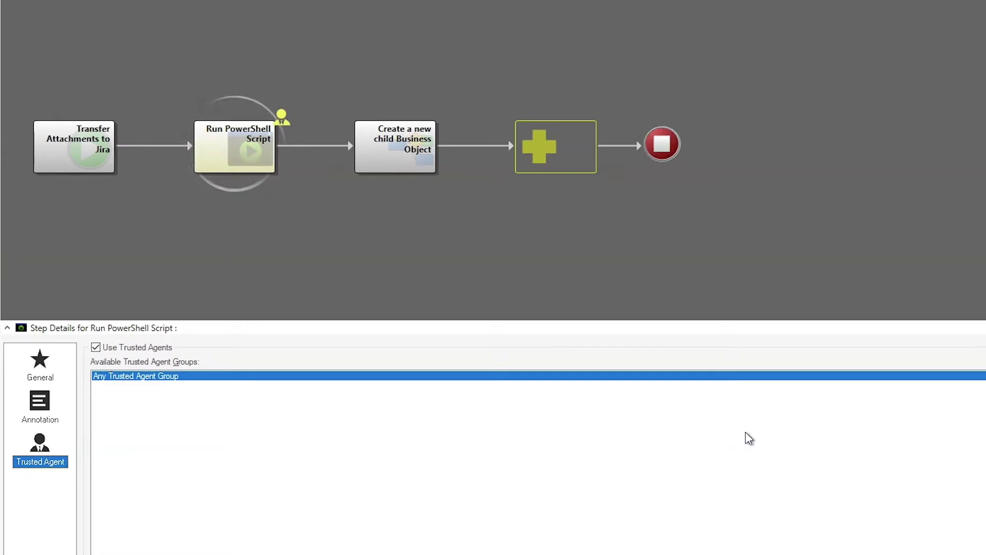
Step: Clear Use Trusted Agents on the Run PowerShell Script step's Trusted Agent tab
{"action": "left_click", "coordinate": [181, 236]}
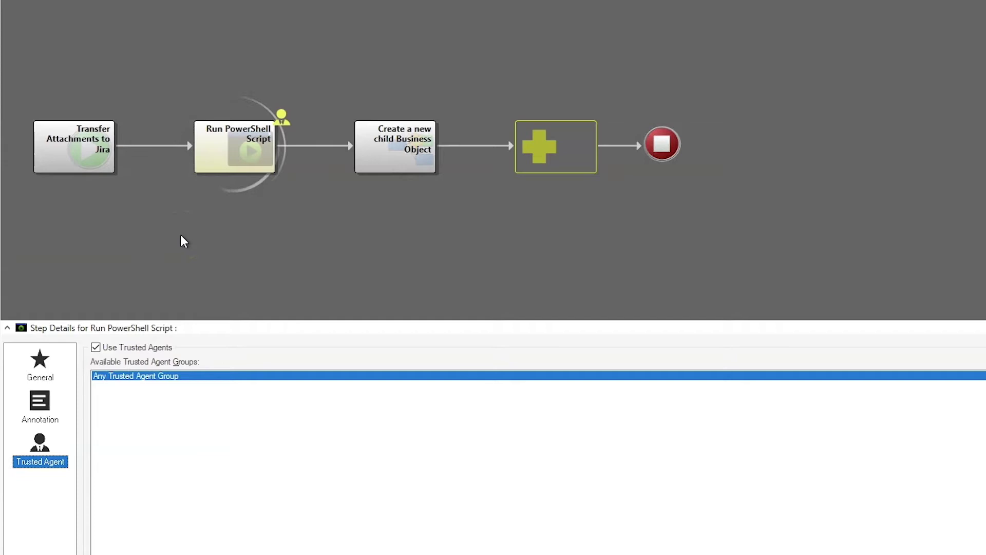
{"action": "left_click", "coordinate": [210, 218]}
{"action": "left_click", "coordinate": [224, 160]}
{"action": "left_click", "coordinate": [389, 159]}
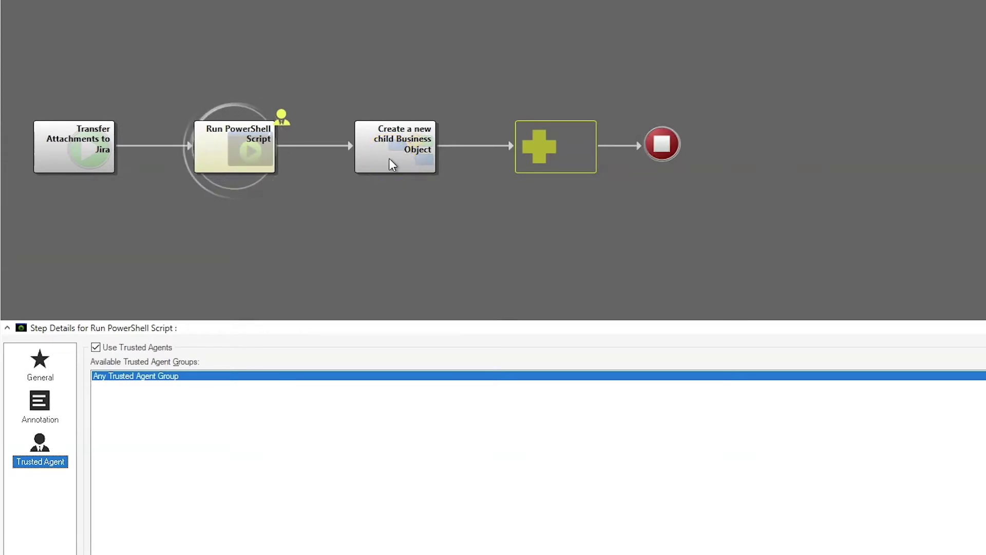
{"action": "left_click", "coordinate": [266, 154]}
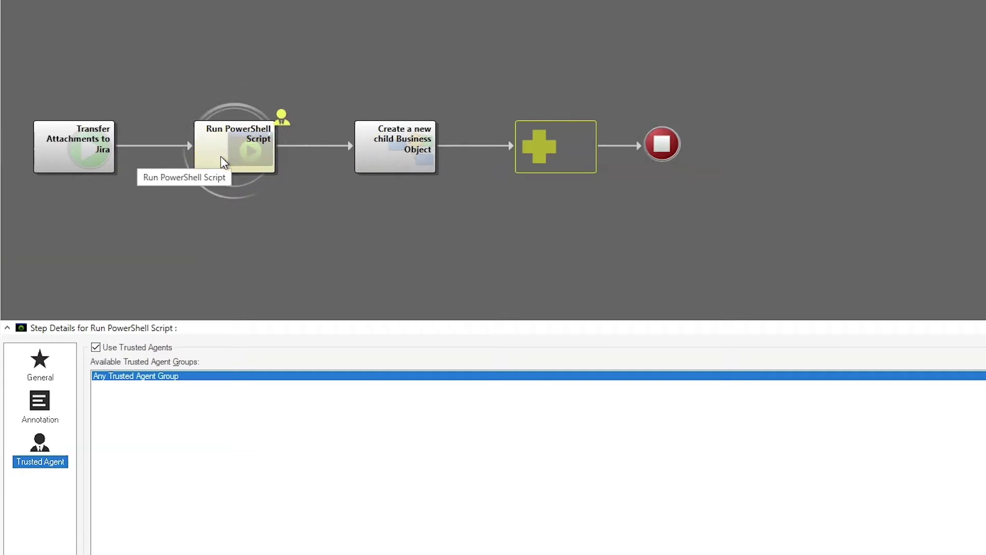
{"action": "left_click", "coordinate": [270, 121]}
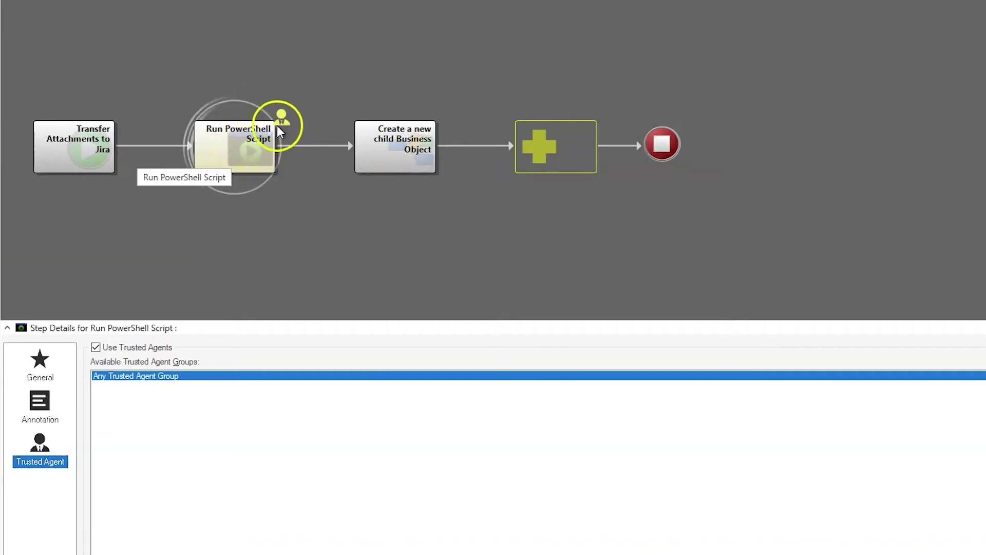
{"action": "left_click", "coordinate": [268, 136]}
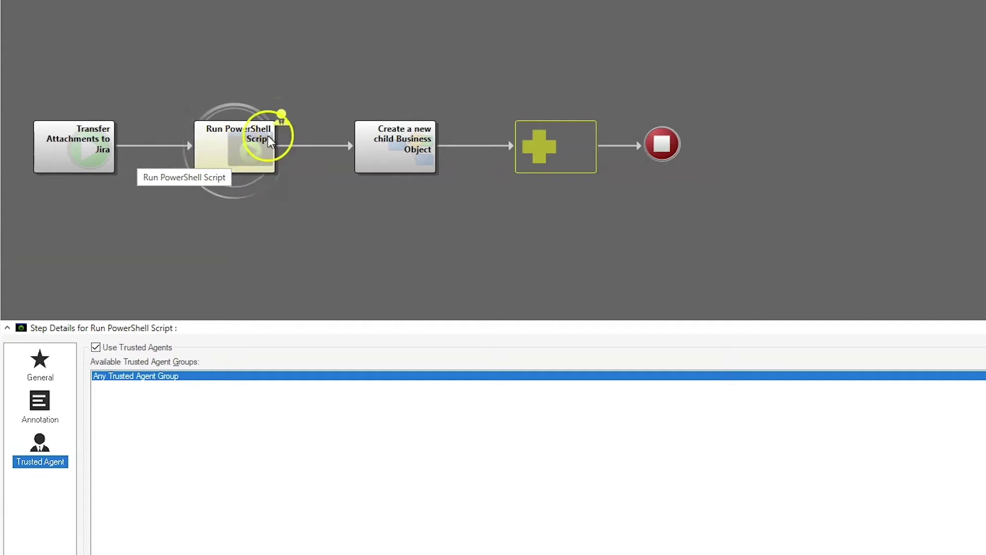
{"action": "left_click", "coordinate": [96, 347]}
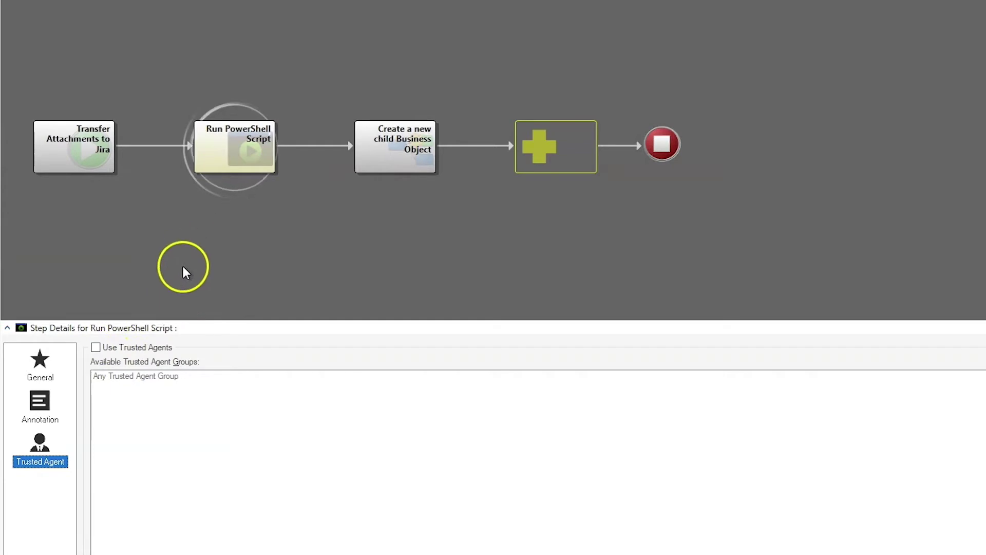
{"action": "left_click", "coordinate": [215, 153]}
Step: Set the General tab: powershell.exe from C:\PSscripts, timeout 90, exit code stored as PSSresult
{"action": "left_click", "coordinate": [45, 359]}
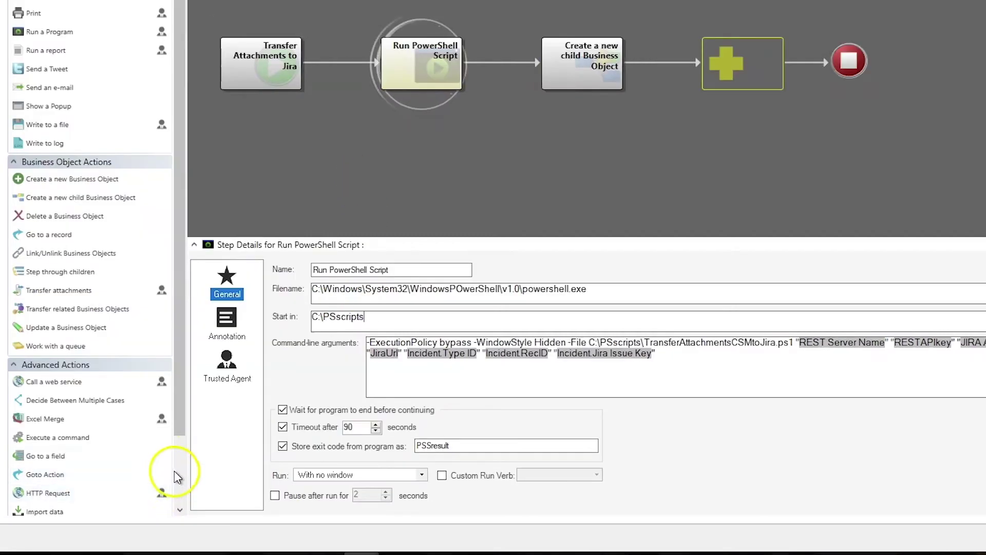
Step: Insert an Update Variables and Stored Values step after the PowerShell script step
{"action": "left_click", "coordinate": [183, 466]}
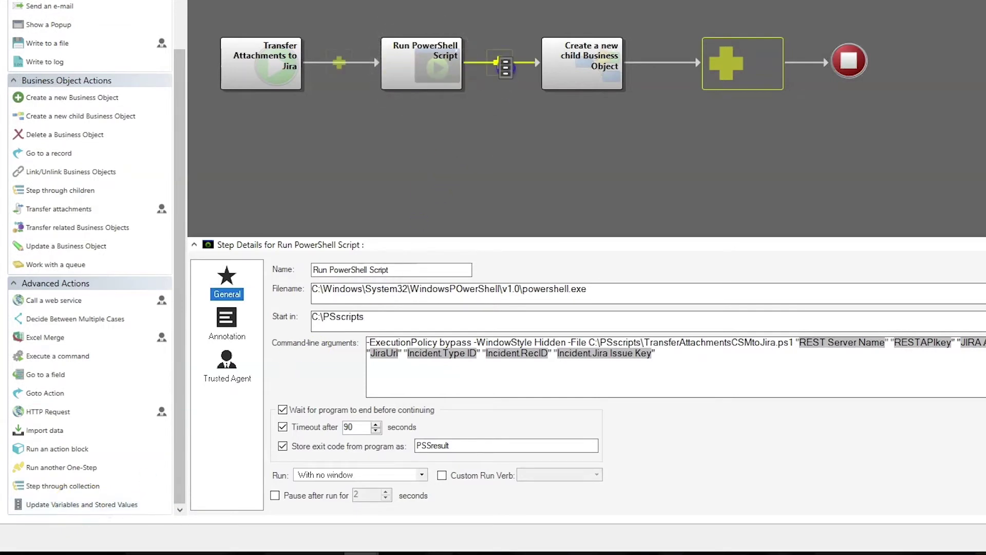
{"action": "left_click", "coordinate": [500, 63]}
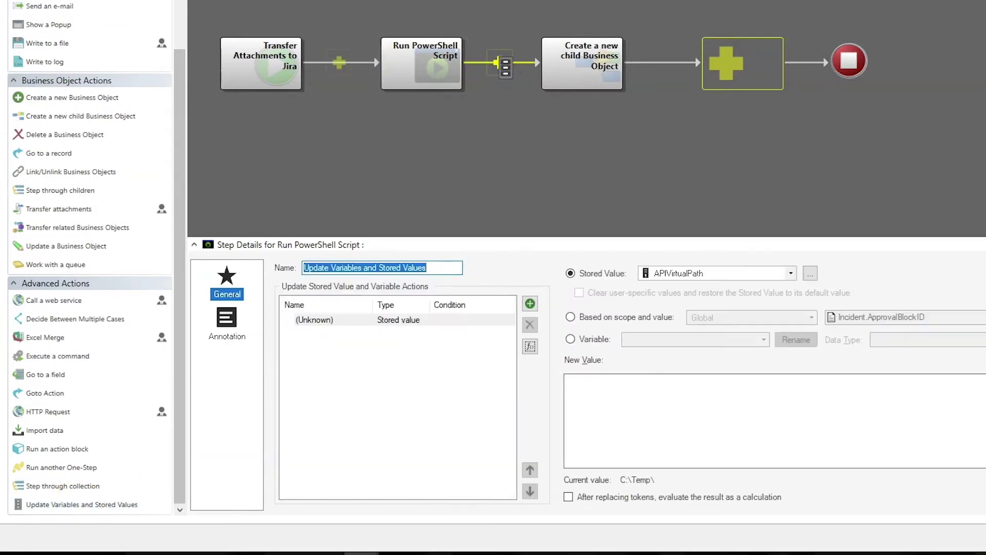
{"action": "left_click", "coordinate": [810, 273]}
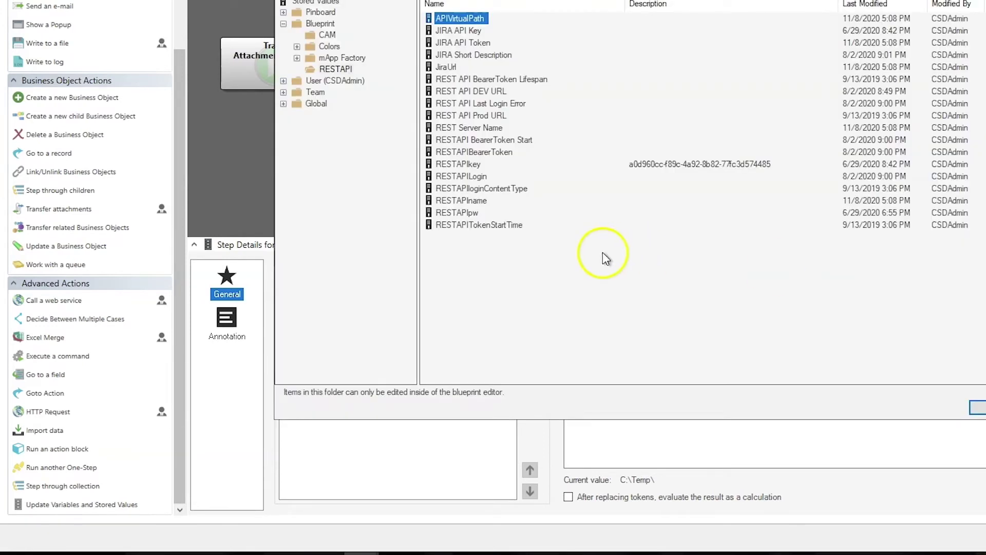
{"action": "key", "text": "Escape"}
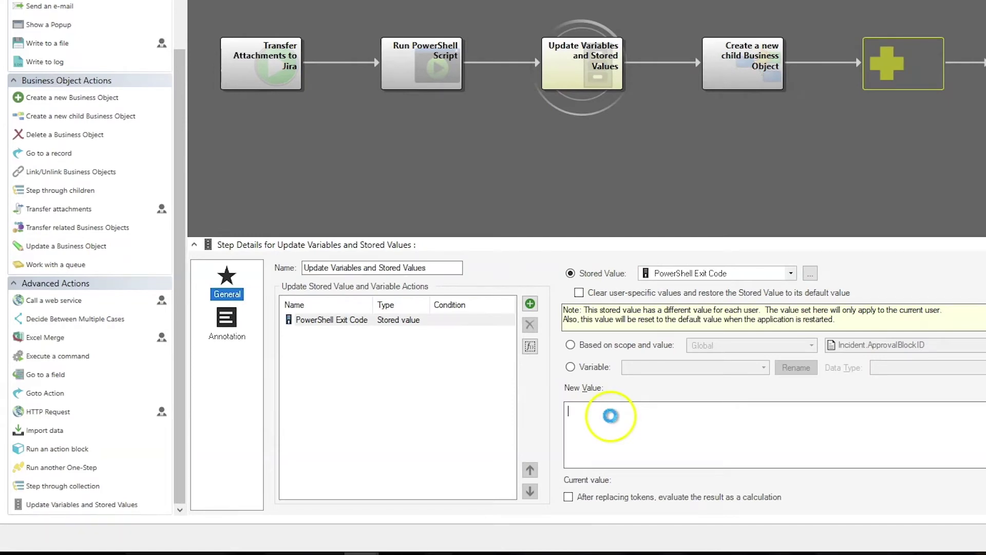
Step: Set the PowerShell Exit Code stored value's new value to the PSSresult variable
{"action": "right_click", "coordinate": [610, 415]}
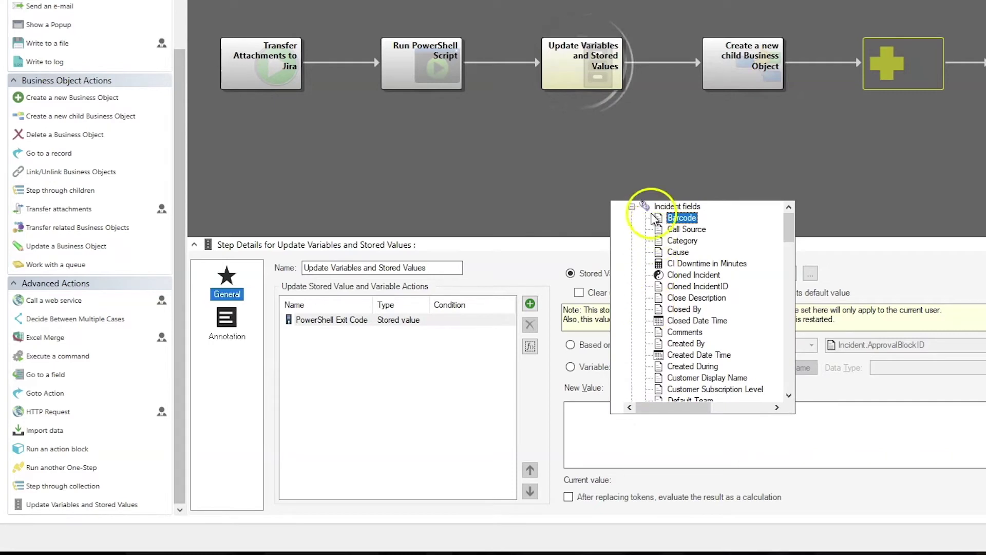
{"action": "left_click", "coordinate": [628, 208]}
{"action": "scroll", "coordinate": [646, 355], "scroll_direction": "down", "scroll_amount": 5}
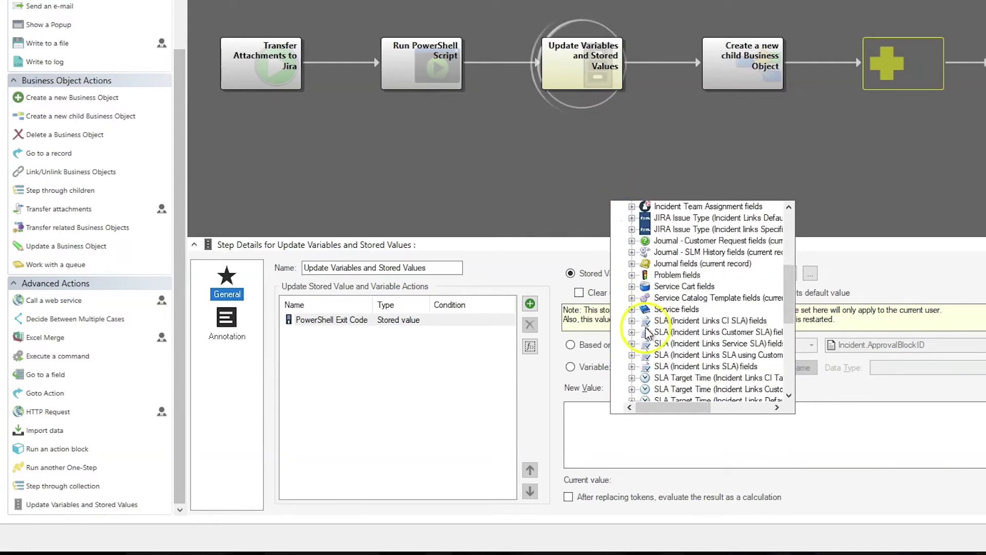
{"action": "scroll", "coordinate": [646, 359], "scroll_direction": "down", "scroll_amount": 5}
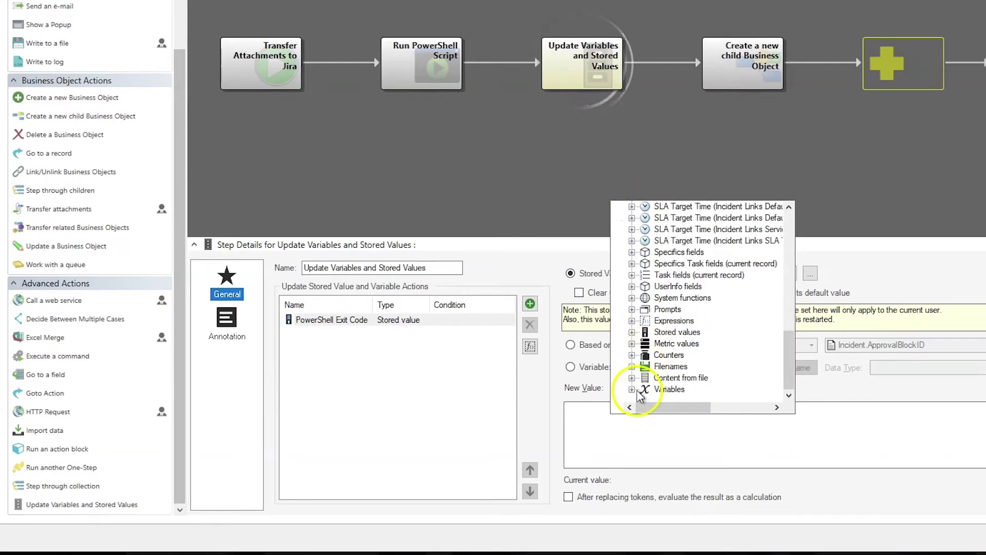
{"action": "left_click", "coordinate": [634, 390]}
{"action": "double_click", "coordinate": [683, 355]}
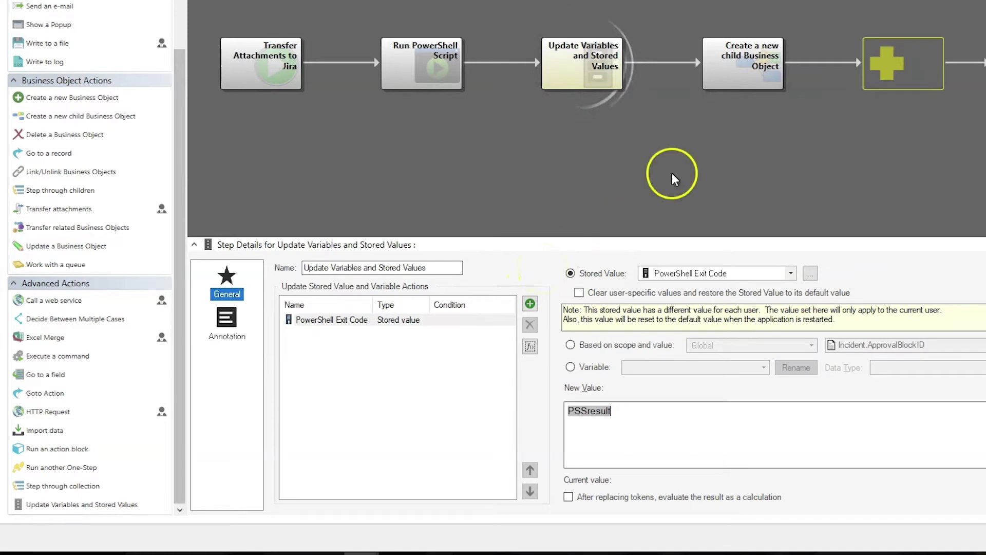
Step: Show the Details field template of the child Journal - Comment step
{"action": "left_click", "coordinate": [748, 76]}
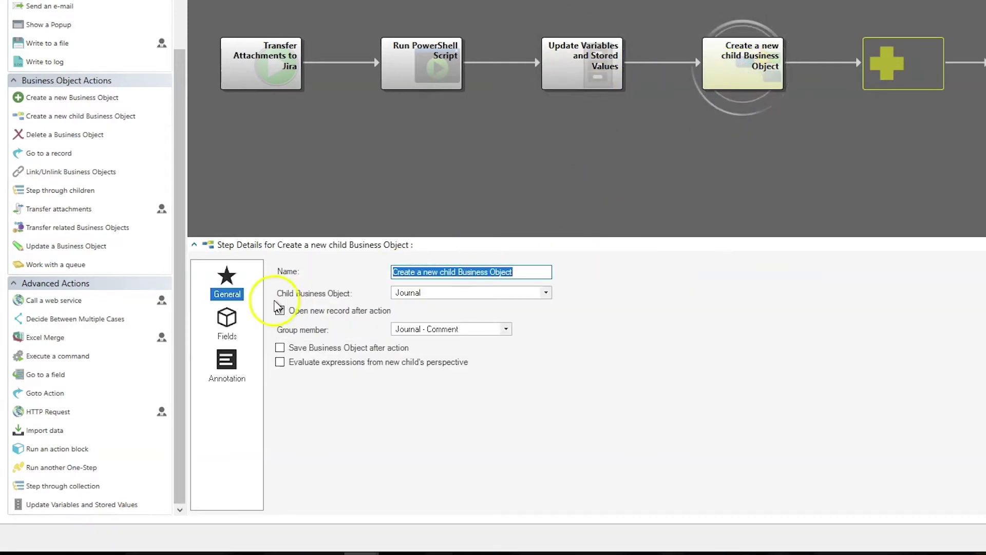
{"action": "left_click", "coordinate": [220, 320]}
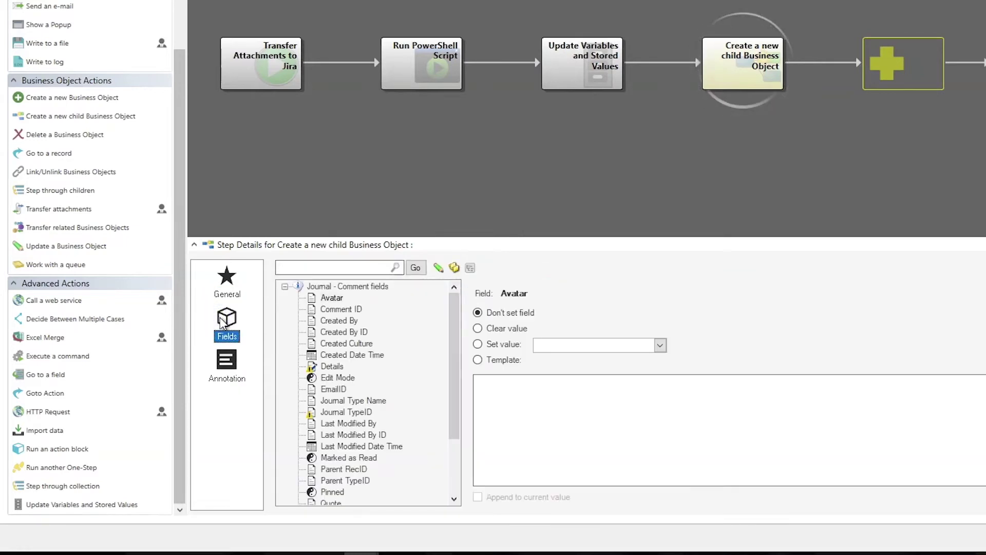
{"action": "left_click", "coordinate": [332, 368]}
{"action": "left_click", "coordinate": [476, 388]}
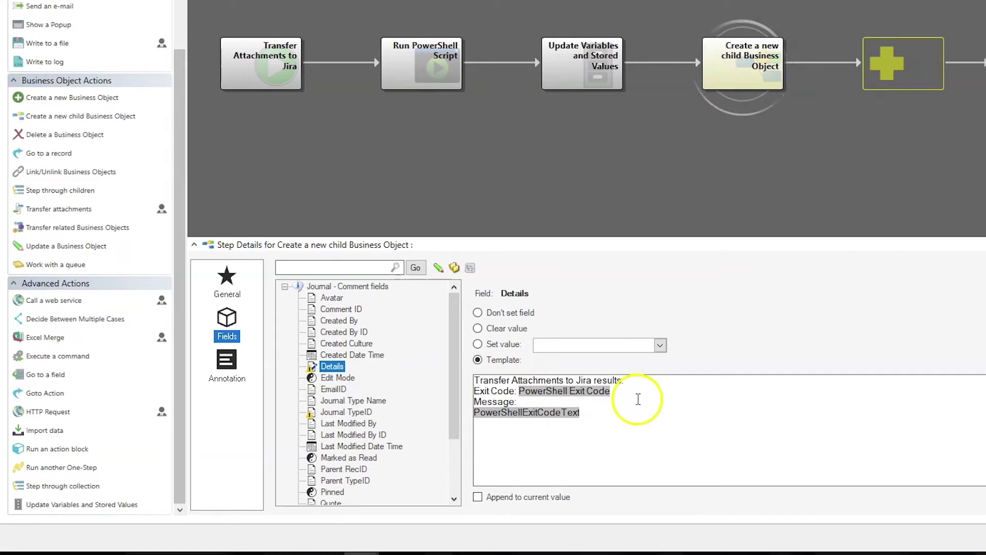
Step: Review PowerShellExitCodeText cases 495–498 and the default unknown-error case, then save the expression
{"action": "right_click", "coordinate": [519, 415]}
{"action": "left_click", "coordinate": [492, 440]}
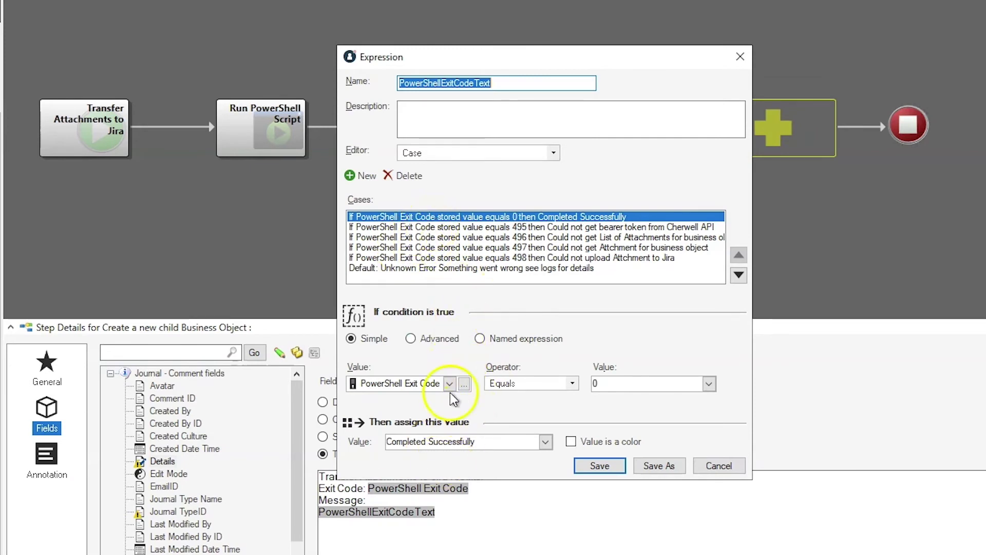
{"action": "left_click", "coordinate": [569, 227]}
{"action": "left_click", "coordinate": [565, 239]}
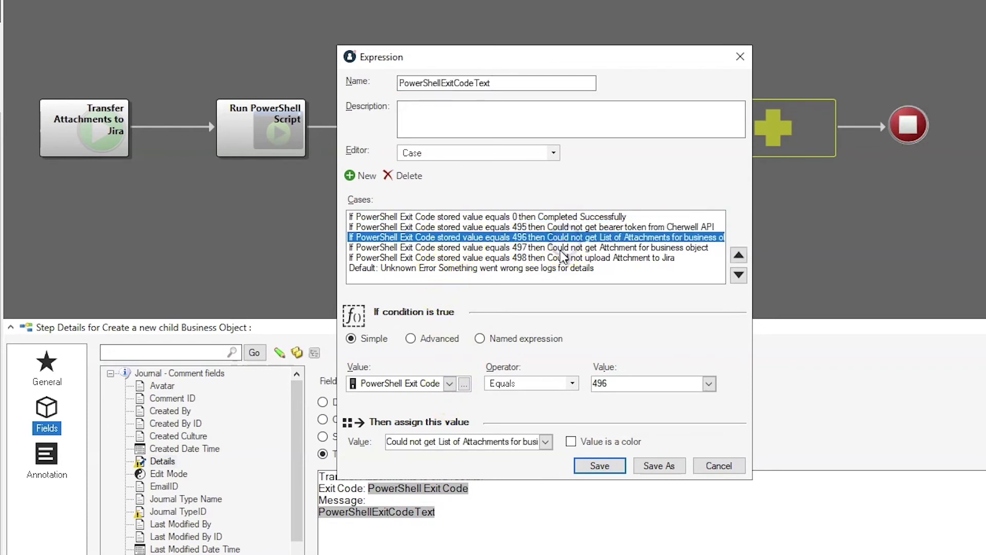
{"action": "left_click", "coordinate": [563, 248]}
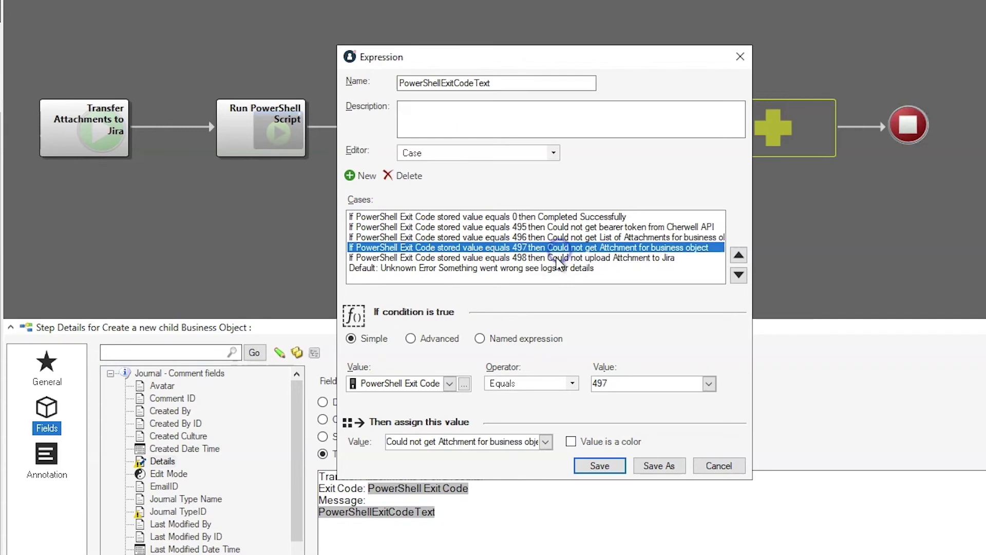
{"action": "left_click", "coordinate": [560, 258]}
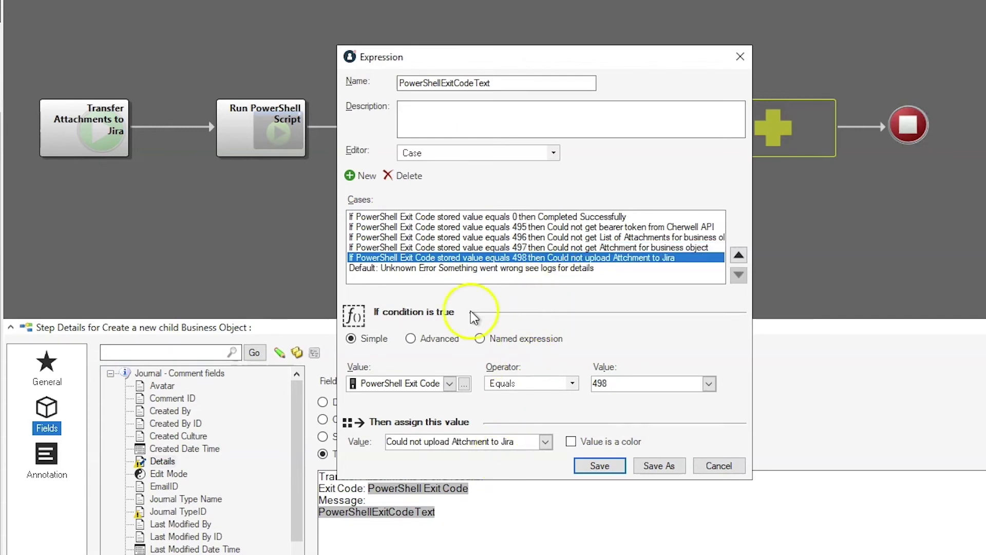
{"action": "left_click", "coordinate": [451, 267]}
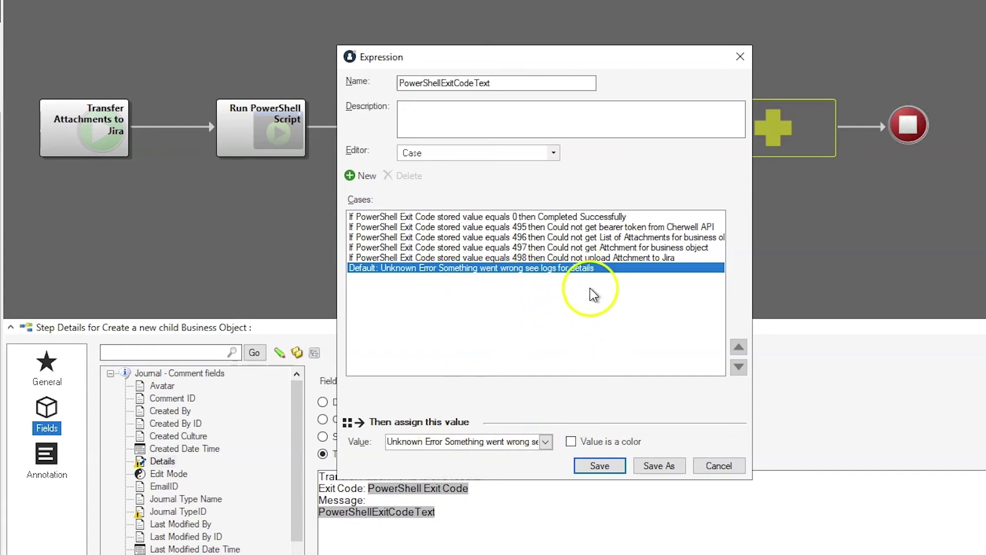
{"action": "left_click", "coordinate": [607, 467]}
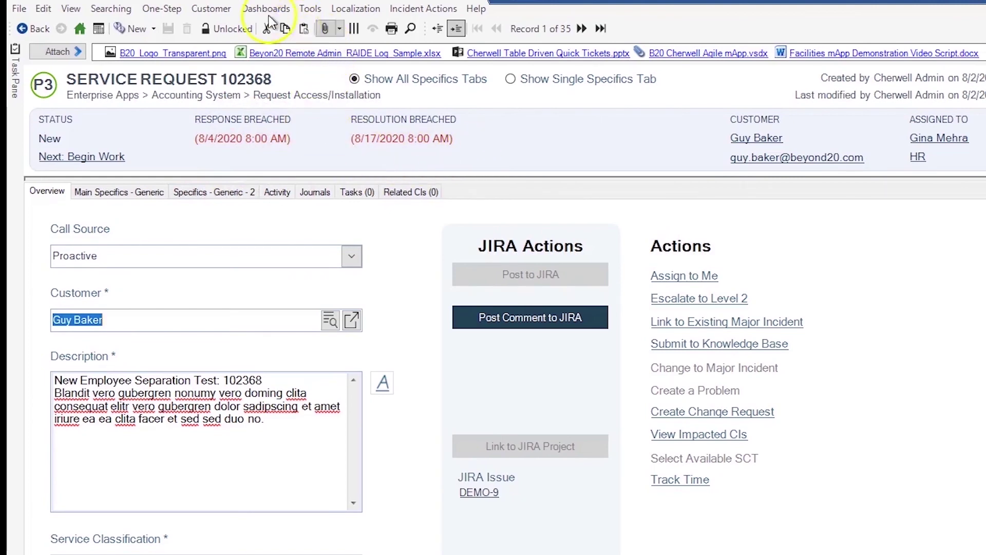
Step: Run the Transfer Attachments to Jira One-Step from the One-Step Manager
{"action": "left_click", "coordinate": [158, 10]}
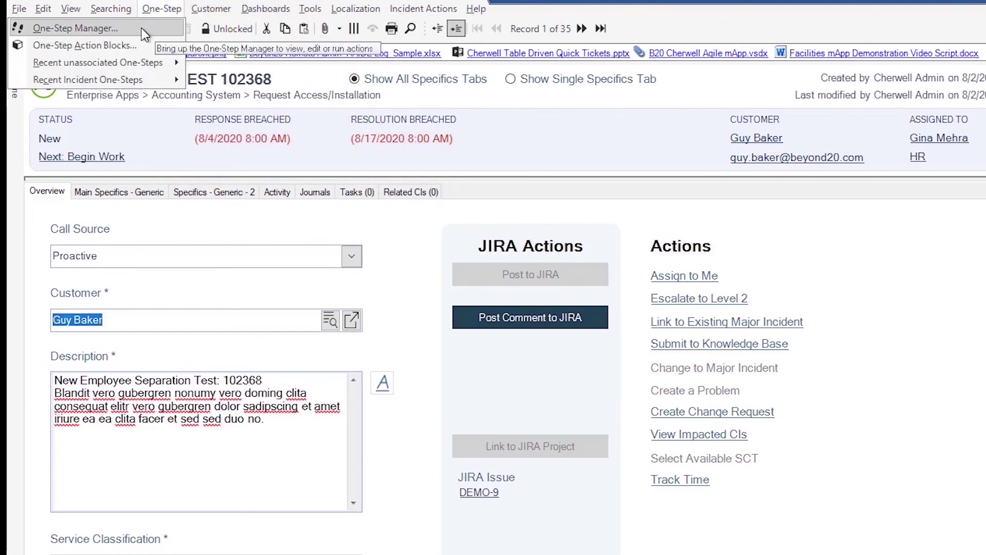
{"action": "left_click", "coordinate": [143, 28]}
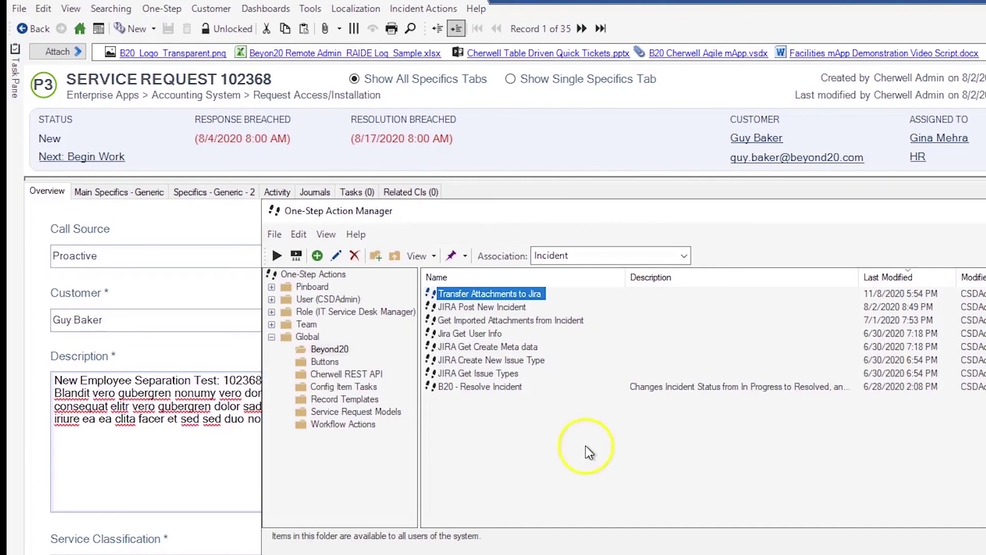
{"action": "left_click", "coordinate": [474, 297]}
{"action": "right_click", "coordinate": [473, 302]}
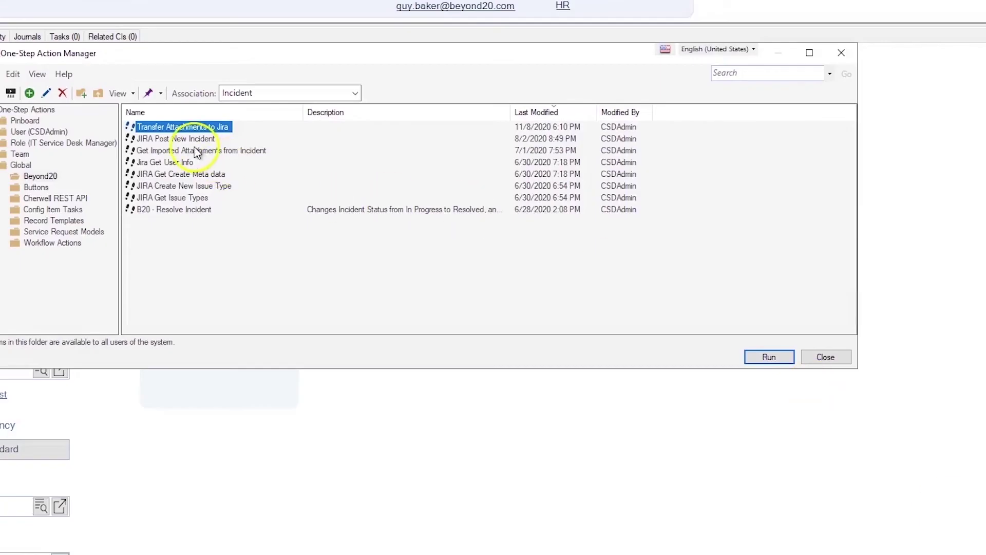
{"action": "left_click", "coordinate": [765, 357]}
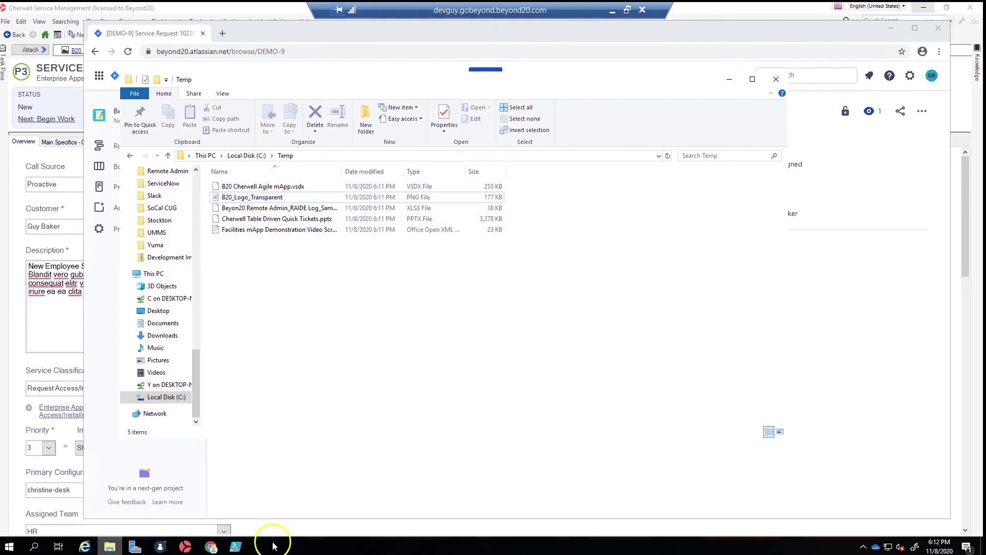
Step: Reload Jira issue DEMO-9 in Chrome to see all ten attachments
{"action": "left_click", "coordinate": [210, 547]}
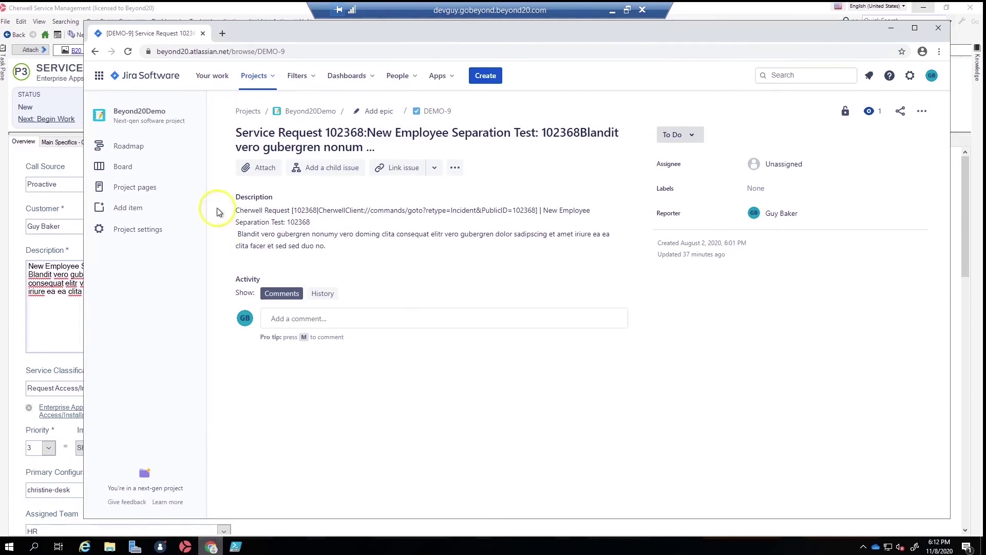
{"action": "left_click", "coordinate": [130, 52]}
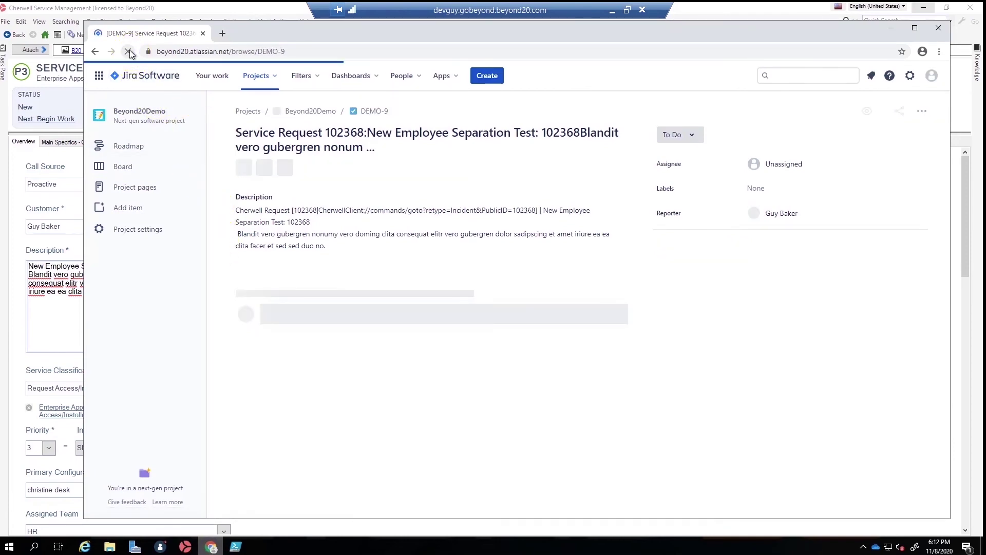